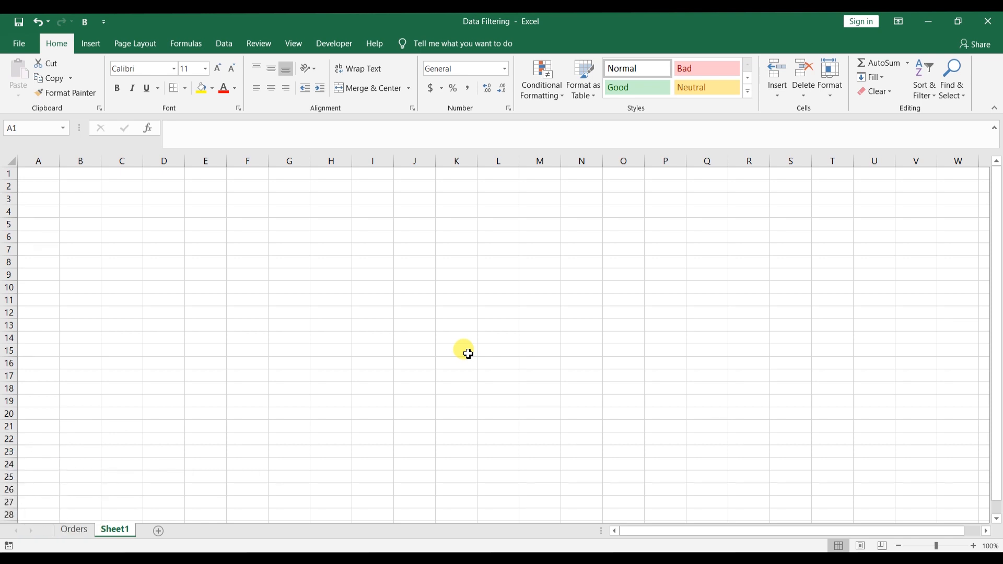
- Open the Orders sheet and look through its order records, ending back at cell A1
{"action": "left_click", "coordinate": [75, 529]}
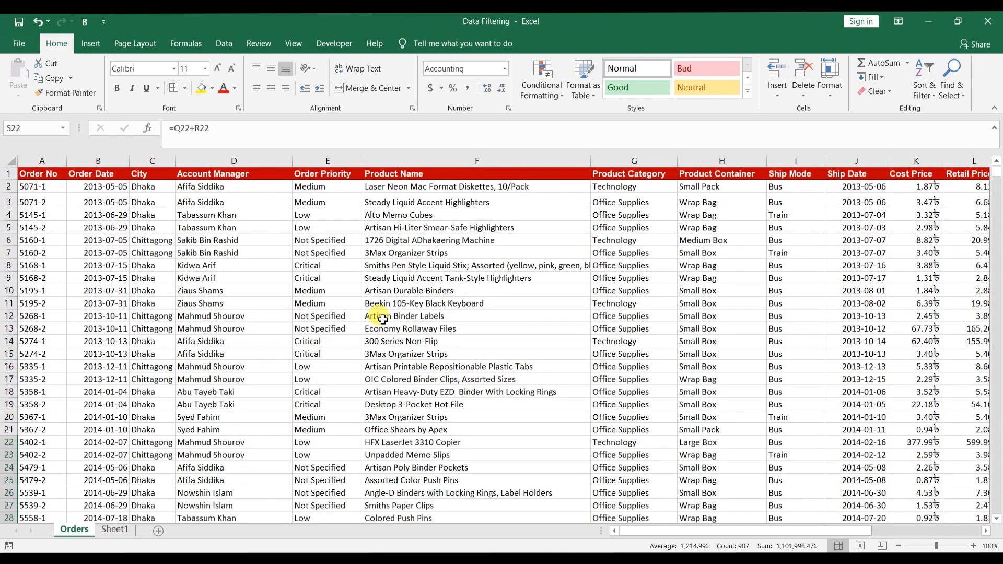
{"action": "key", "text": "Page_Down"}
{"action": "key", "text": "Page_Down"}
{"action": "key", "text": "Page_Down"}
{"action": "key", "text": "Page_Down"}
{"action": "key", "text": "Page_Down"}
{"action": "key", "text": "Page_Down"}
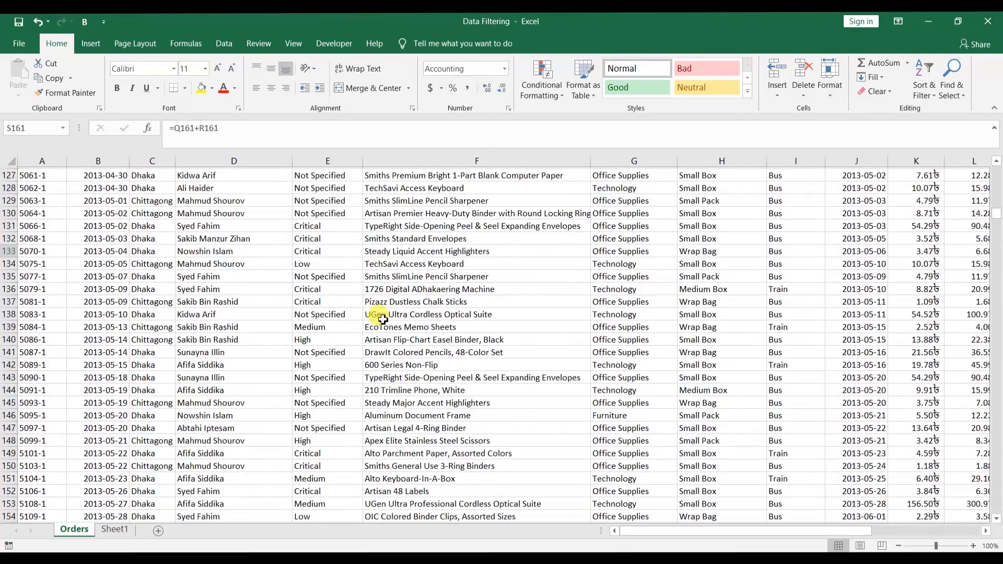
{"action": "key", "text": "ctrl+Home"}
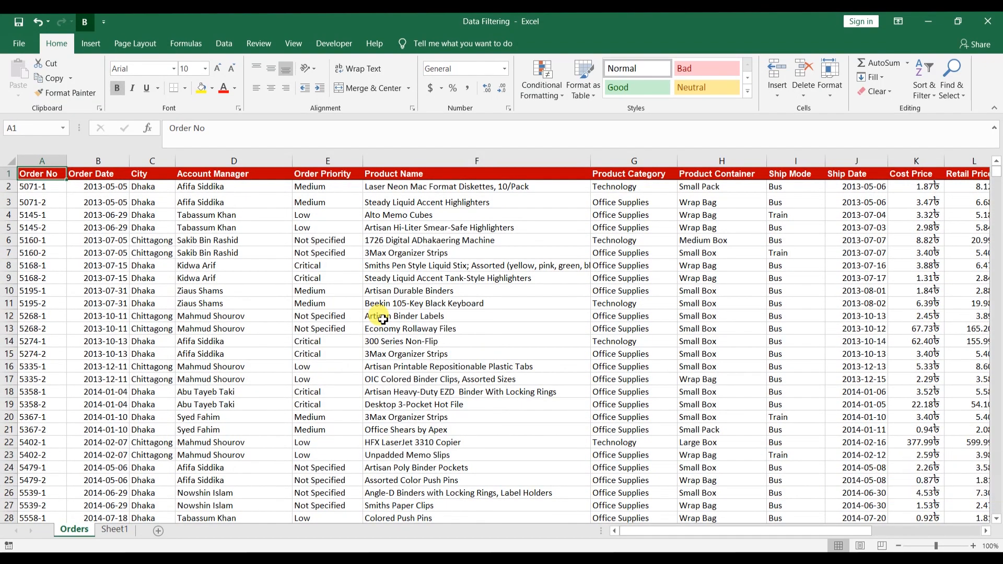
- Filter the orders by the value of cell D17 in the Account Manager column
{"action": "left_click", "coordinate": [278, 174]}
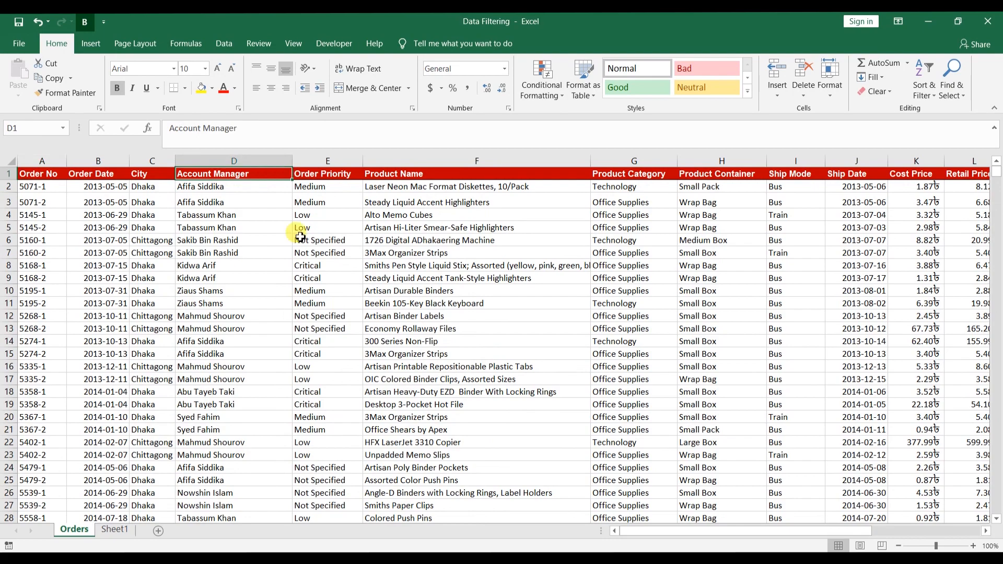
{"action": "left_click", "coordinate": [256, 366]}
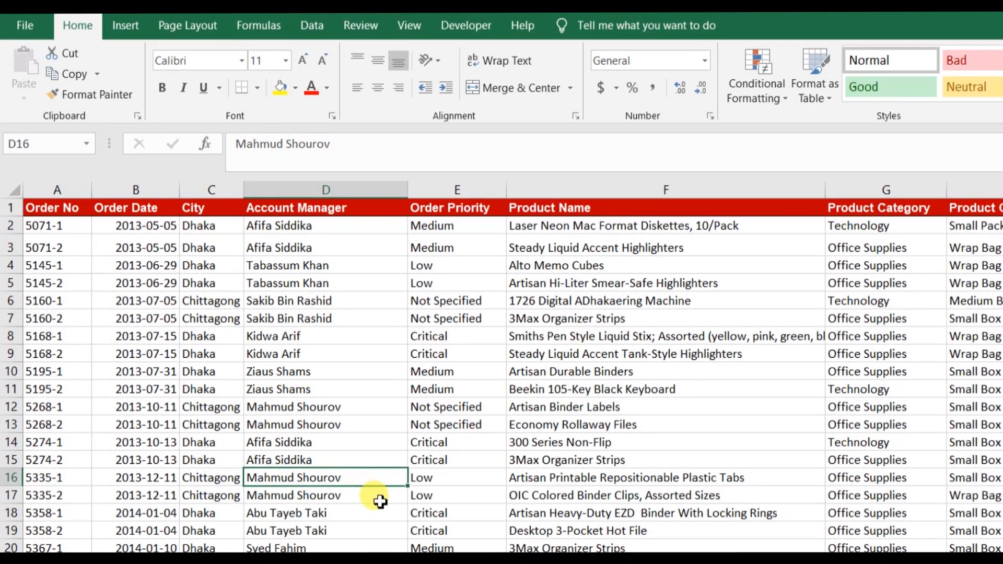
{"action": "left_click", "coordinate": [380, 501]}
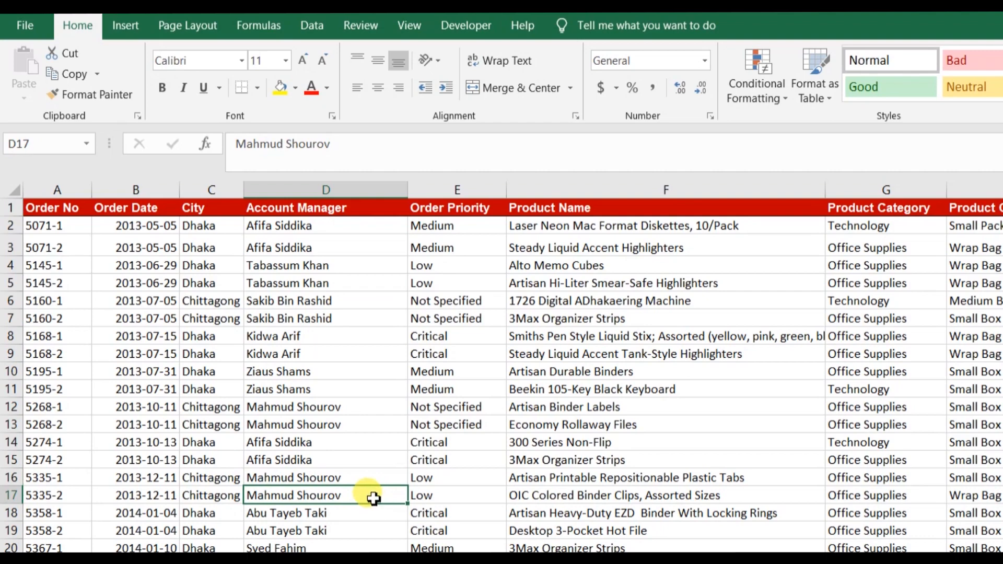
{"action": "right_click", "coordinate": [373, 499]}
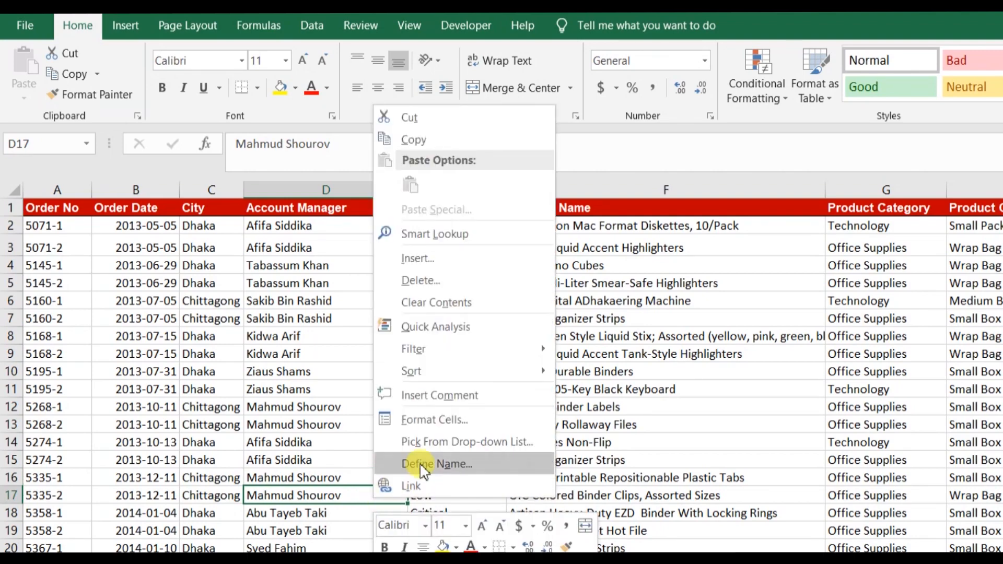
{"action": "mouse_move", "coordinate": [439, 352]}
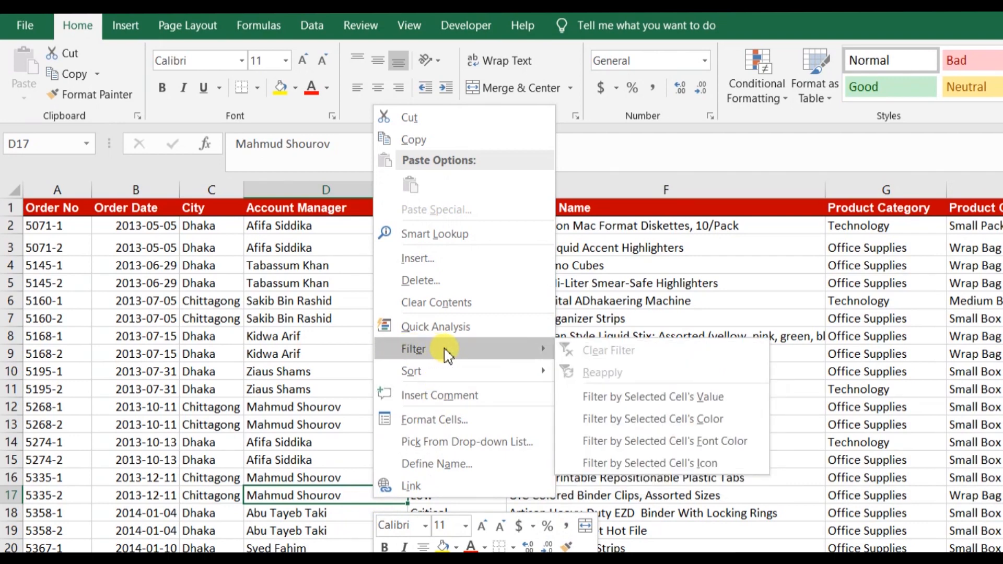
{"action": "left_click", "coordinate": [650, 401]}
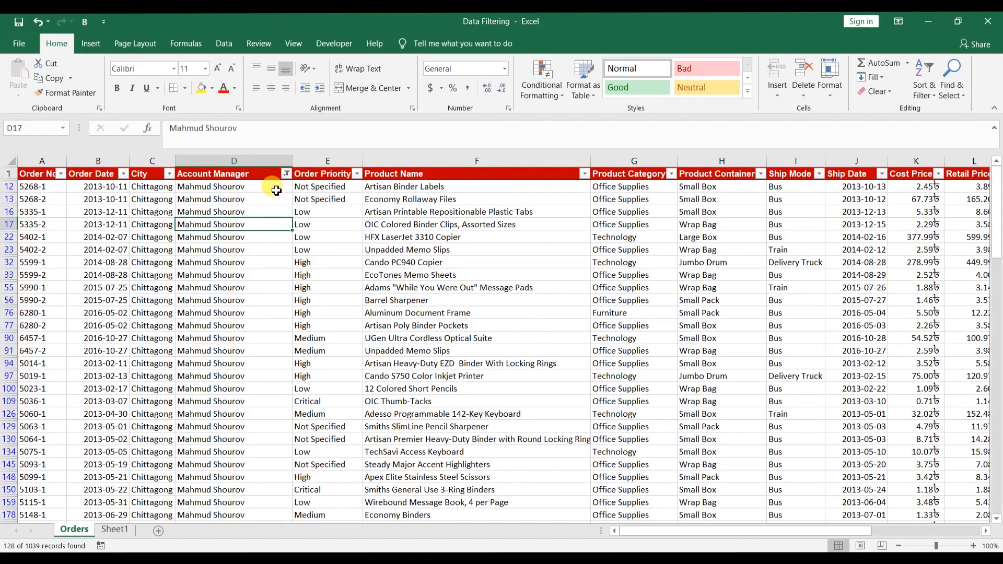
- Go through the filtered Account Manager entries to check that they all belong to the chosen manager
{"action": "left_click", "coordinate": [276, 190]}
{"action": "key", "text": "Down"}
{"action": "key", "text": "Down"}
{"action": "key", "text": "Down"}
{"action": "key", "text": "Down"}
{"action": "key", "text": "Down"}
{"action": "key", "text": "Down"}
{"action": "key", "text": "Down"}
{"action": "key", "text": "Down"}
{"action": "key", "text": "Down"}
{"action": "key", "text": "Down"}
{"action": "key", "text": "Down"}
{"action": "key", "text": "Down"}
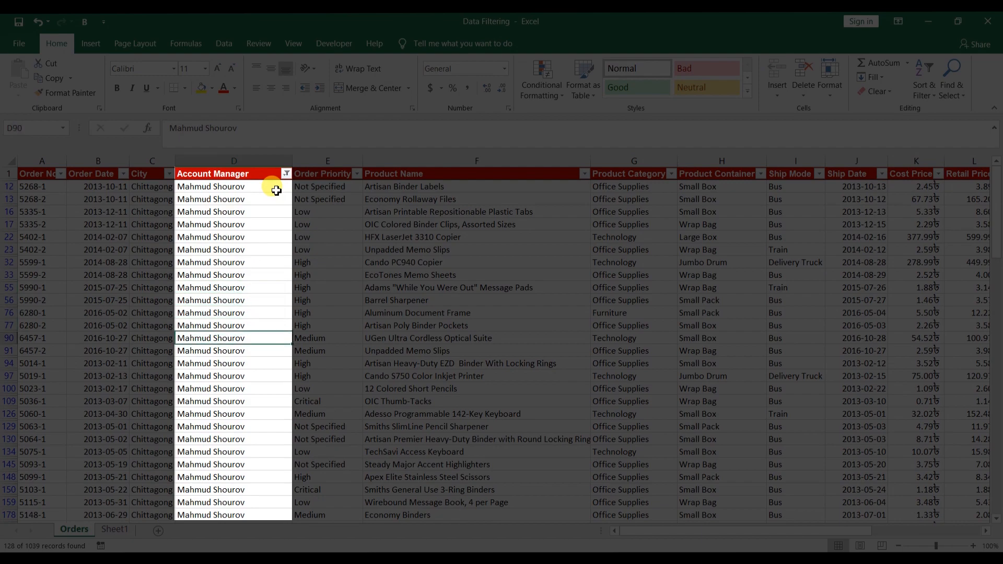
- Undo the filter by account manager value so that all orders are listed again
{"action": "key", "text": "ctrl+z"}
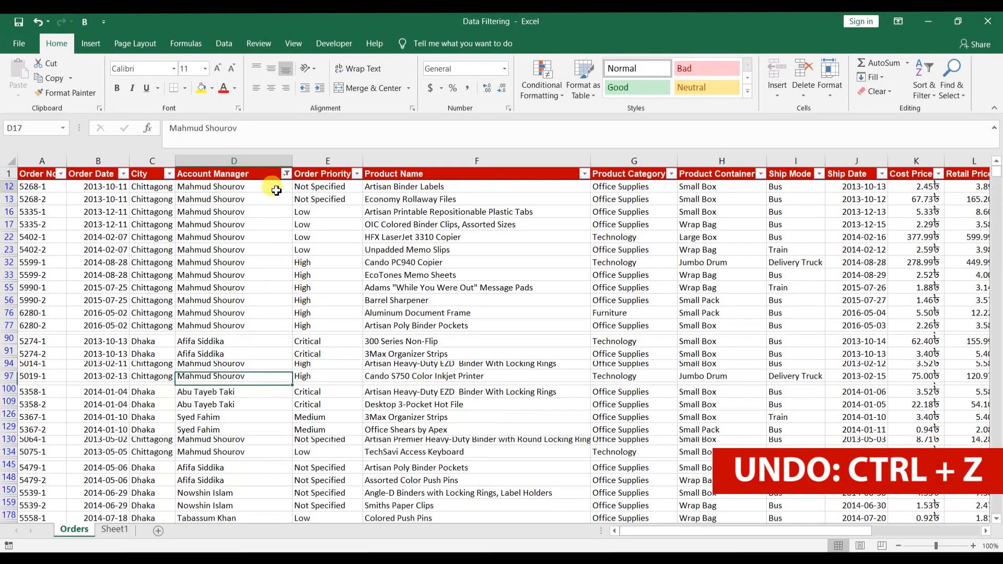
{"action": "key", "text": "ctrl+z"}
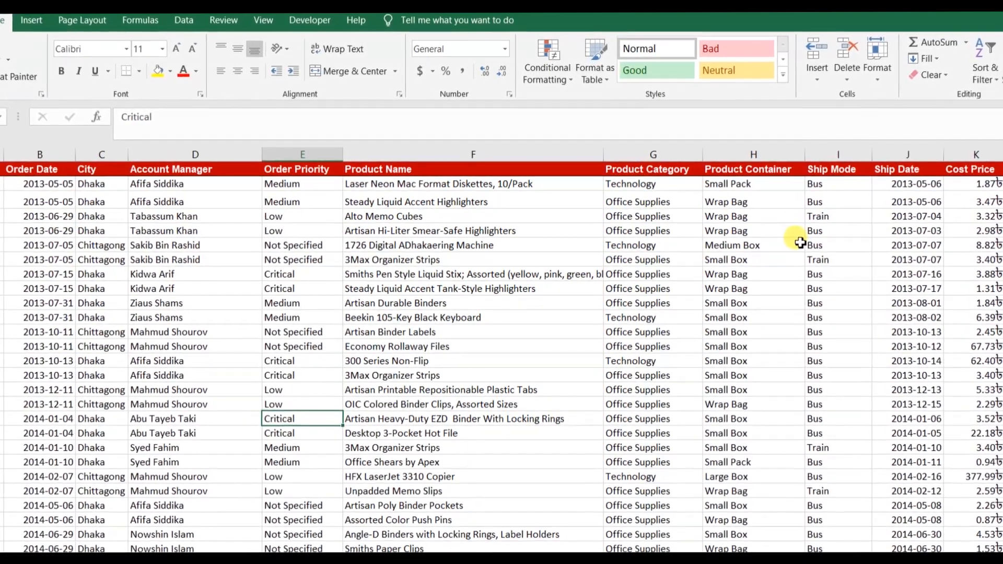
- Turn on Filter for the orders table, starting from a cell in the Ship Mode column
{"action": "left_click", "coordinate": [855, 218]}
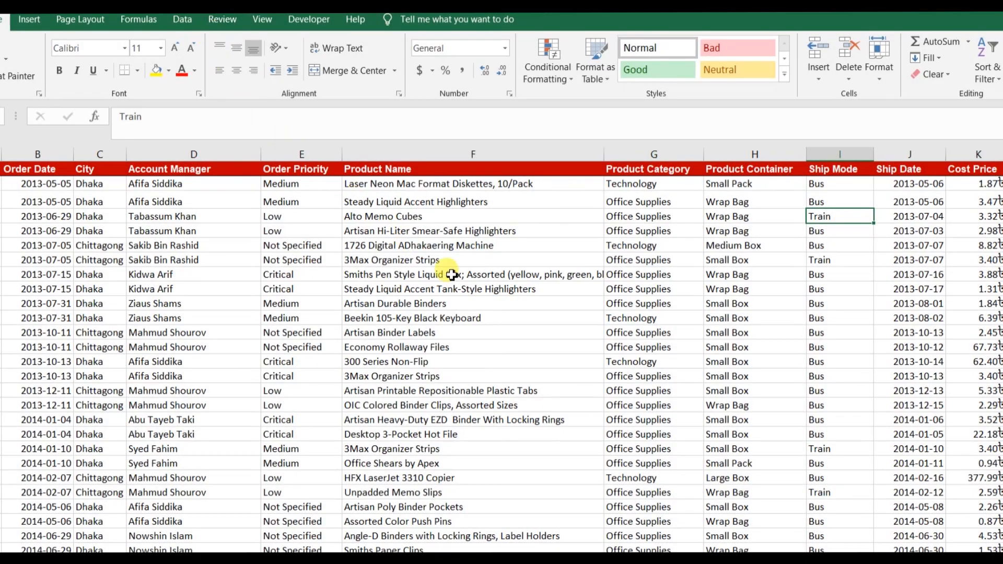
{"action": "left_click", "coordinate": [182, 21]}
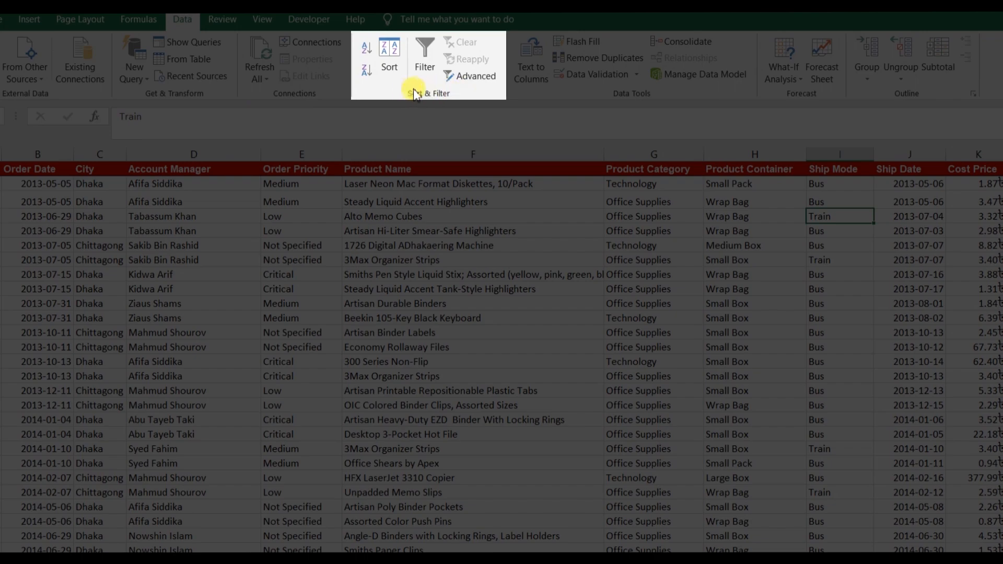
{"action": "left_click", "coordinate": [425, 42]}
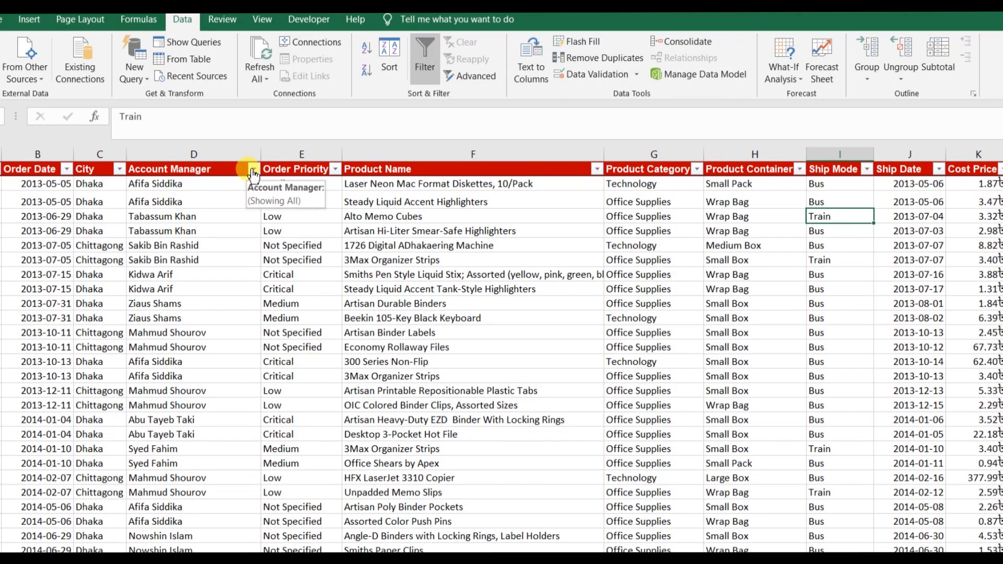
- Filter the Account Manager column to only the third-last manager in the value list
{"action": "left_click", "coordinate": [253, 169]}
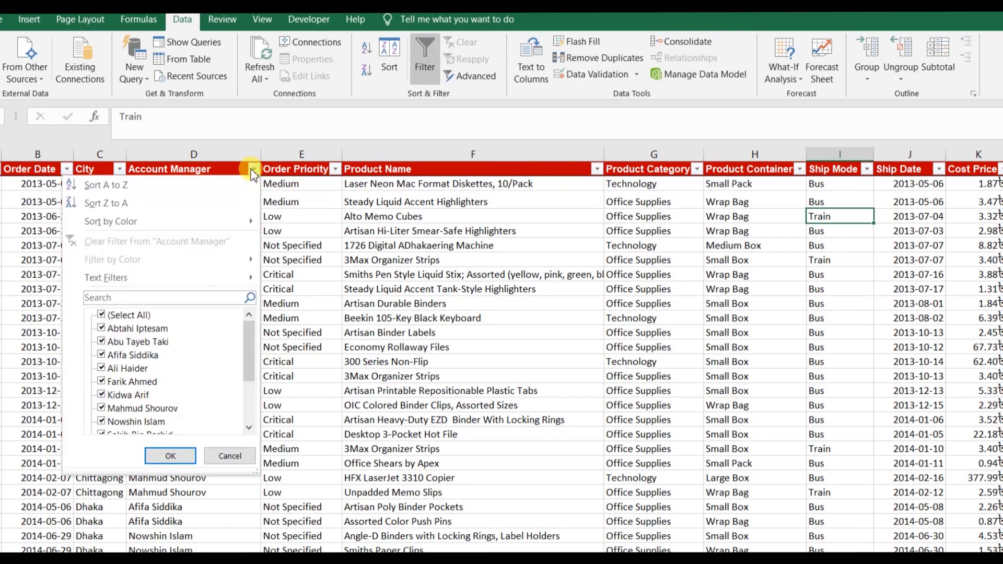
{"action": "scroll", "coordinate": [204, 355], "scroll_direction": "down", "scroll_amount": 2}
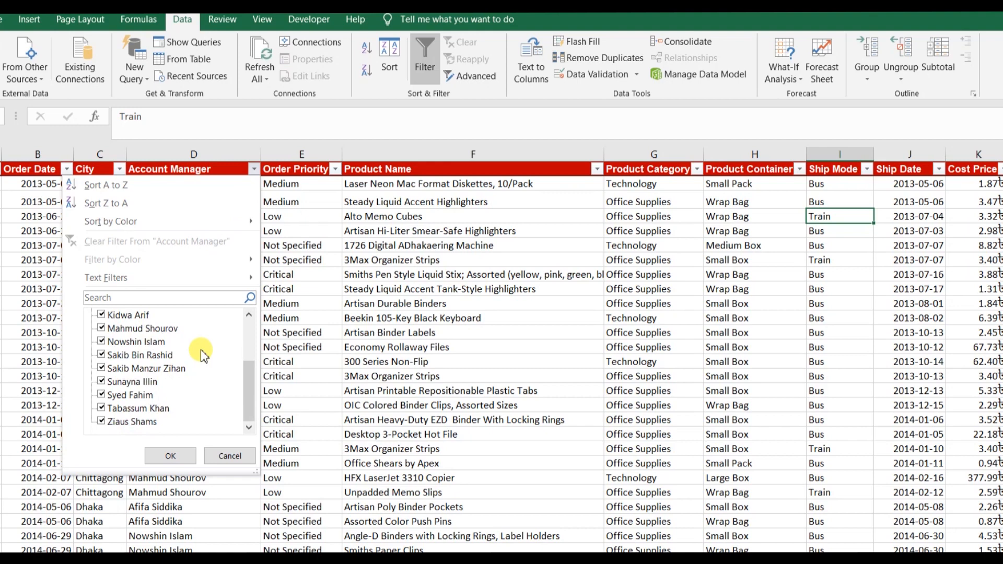
{"action": "scroll", "coordinate": [204, 356], "scroll_direction": "up", "scroll_amount": 2}
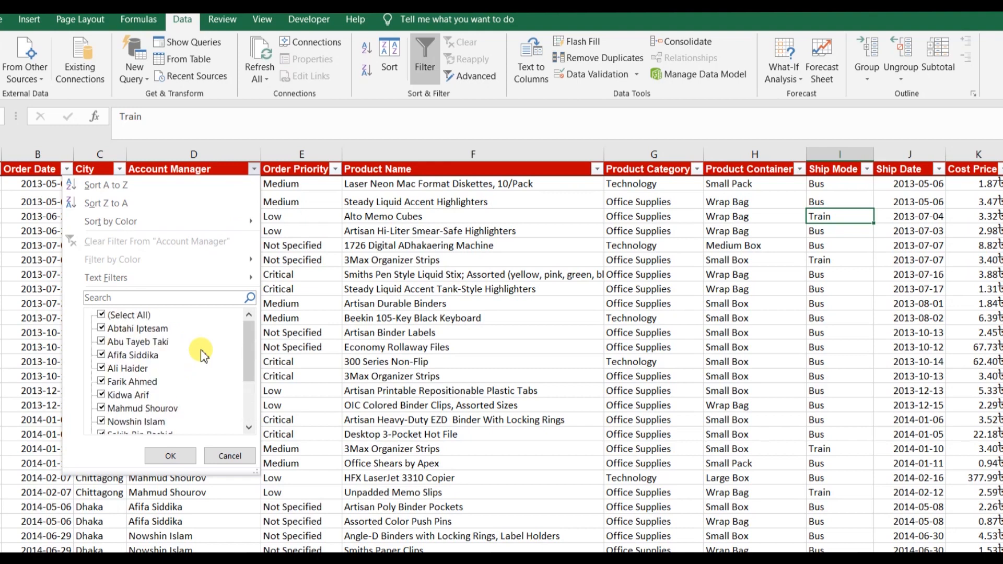
{"action": "left_click", "coordinate": [101, 315]}
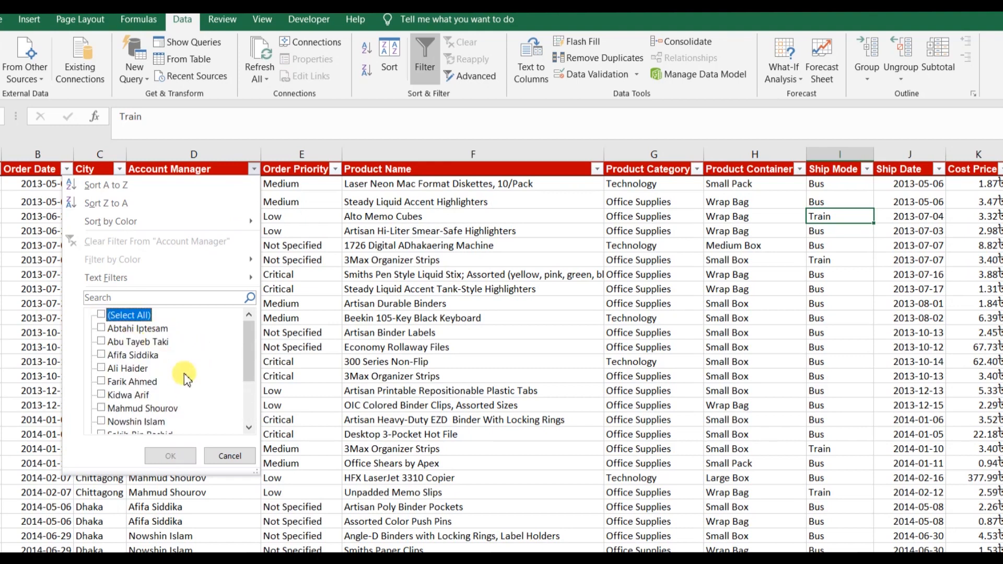
{"action": "scroll", "coordinate": [187, 379], "scroll_direction": "down", "scroll_amount": 2}
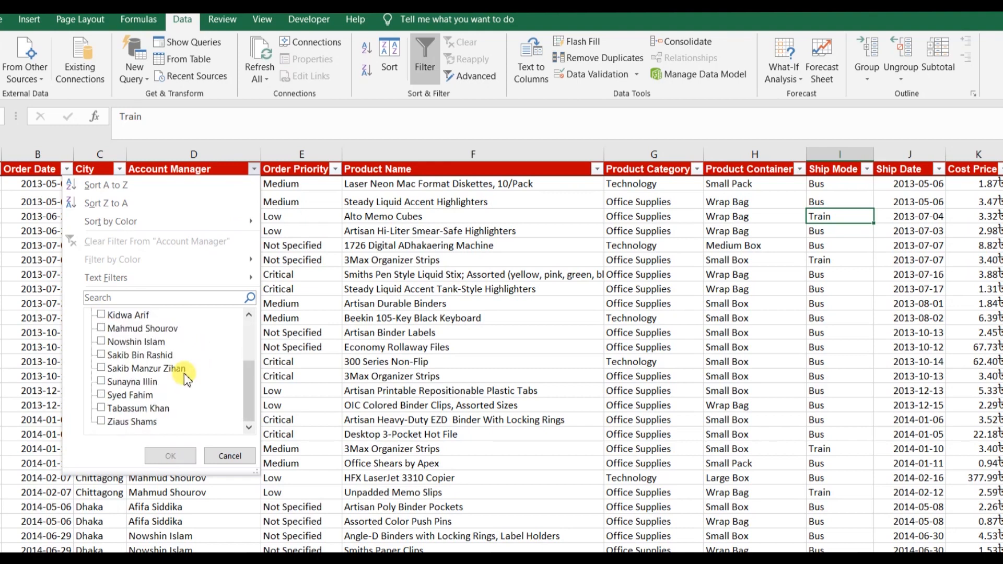
{"action": "left_click", "coordinate": [102, 395]}
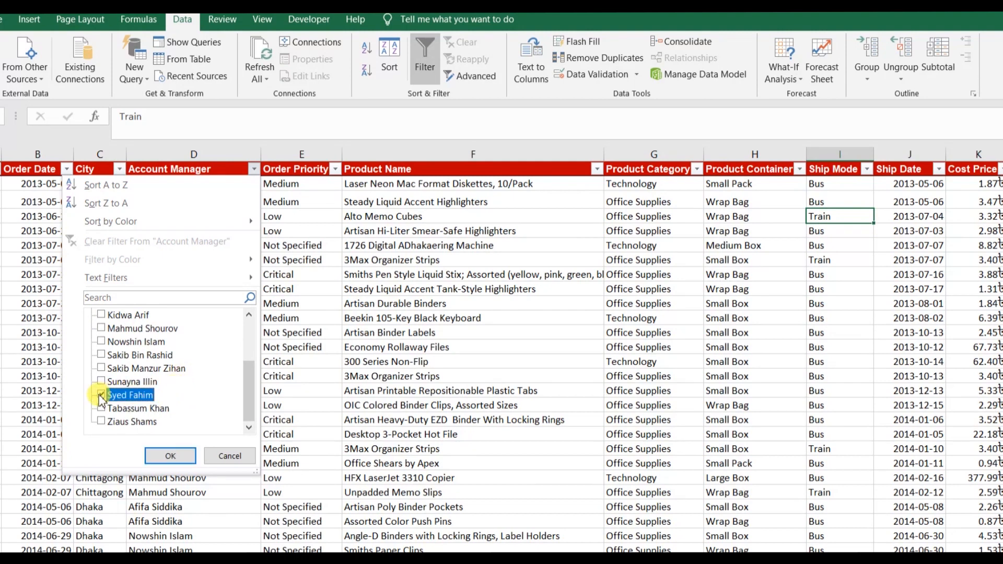
{"action": "left_click", "coordinate": [168, 456]}
- Check the first several filtered Account Manager entries and return to the first one
{"action": "left_click", "coordinate": [184, 183]}
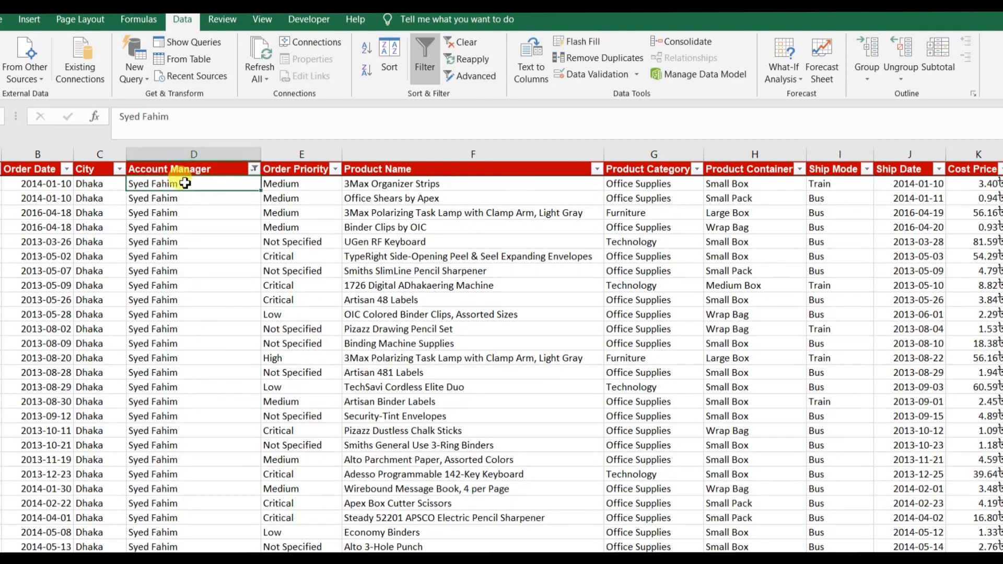
{"action": "key", "text": "Down"}
{"action": "key", "text": "Down"}
{"action": "key", "text": "Down"}
{"action": "key", "text": "Down"}
{"action": "key", "text": "Down"}
{"action": "key", "text": "Down"}
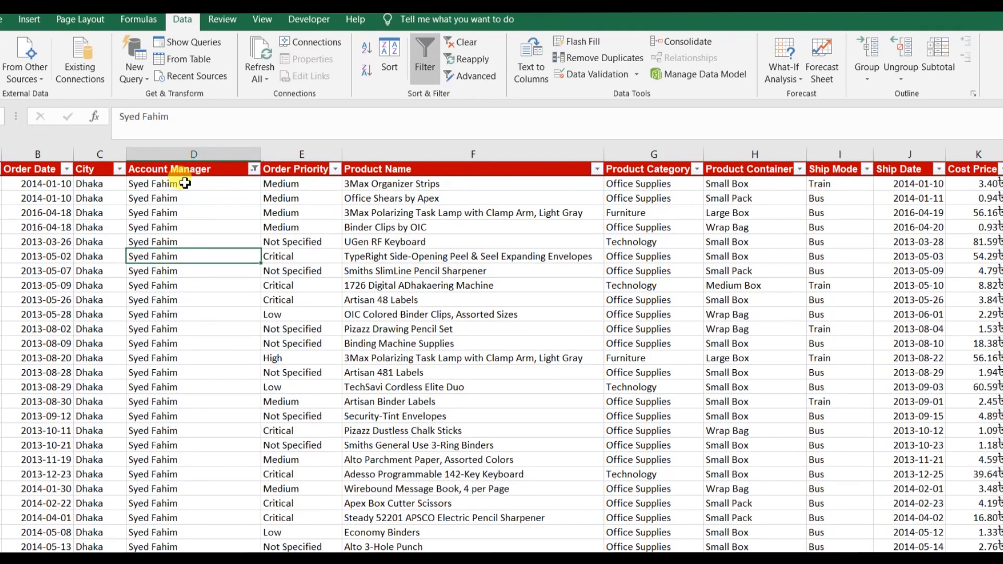
{"action": "left_click", "coordinate": [185, 183]}
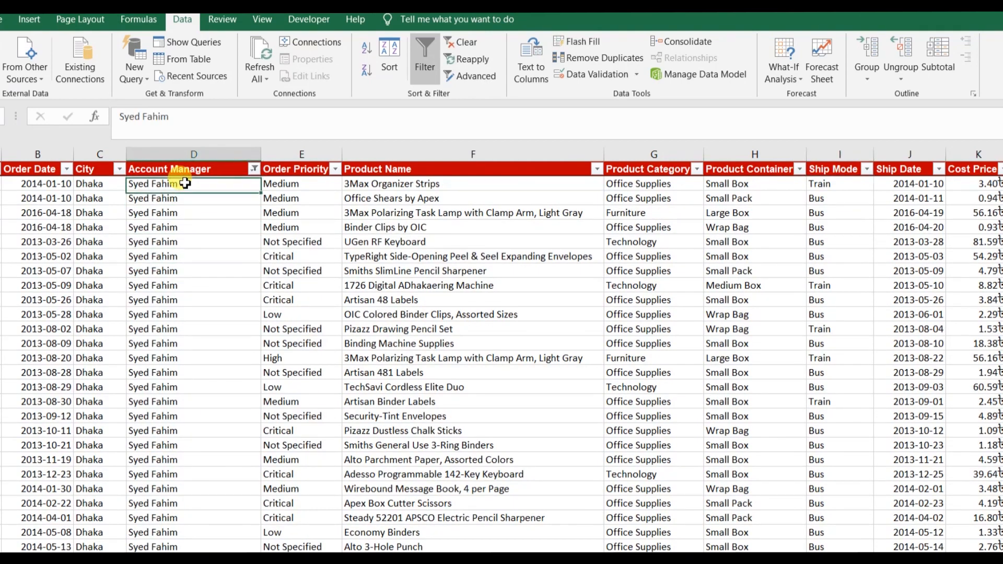
- Filter the Order Priority column to Critical only and check the first filtered record's manager and priority
{"action": "left_click", "coordinate": [335, 169]}
{"action": "left_click", "coordinate": [192, 316]}
{"action": "left_click", "coordinate": [184, 329]}
{"action": "left_click", "coordinate": [253, 455]}
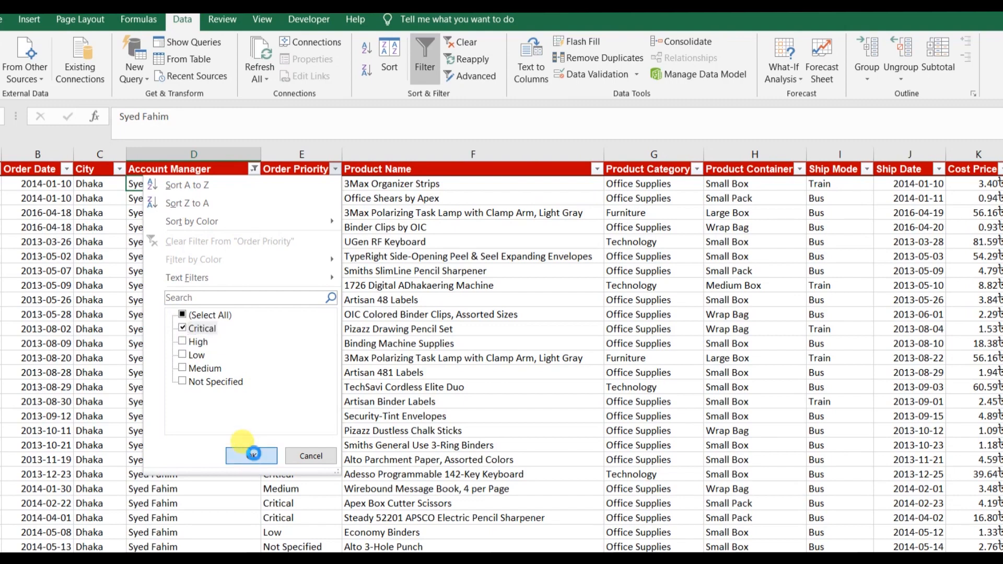
{"action": "left_click", "coordinate": [214, 189]}
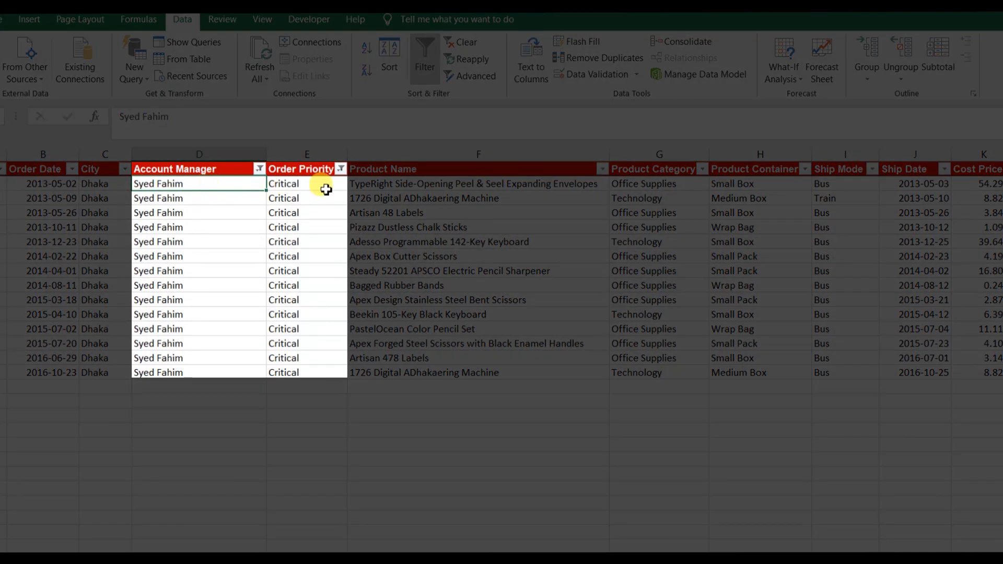
{"action": "left_click", "coordinate": [325, 189]}
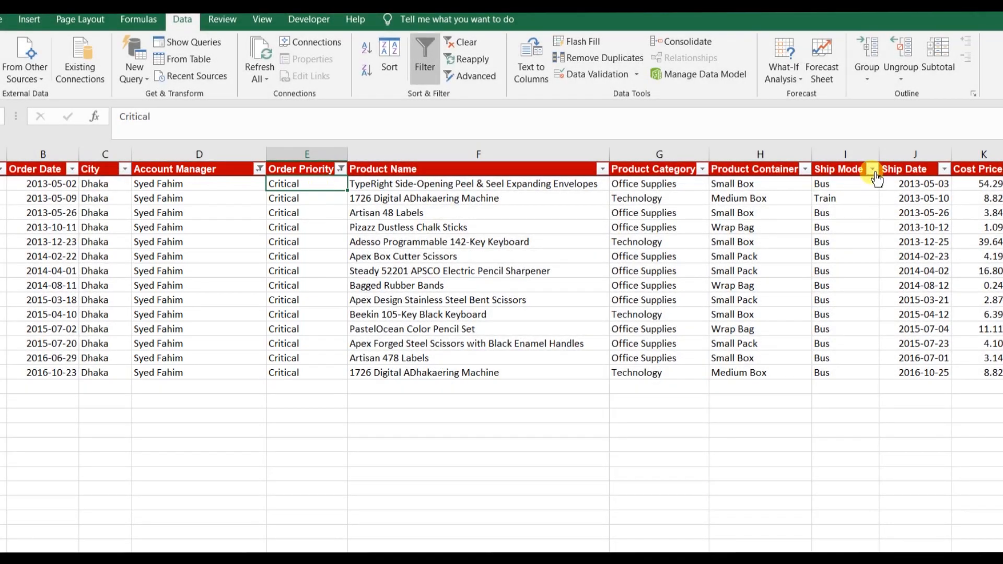
- Filter the Ship Mode column to Train only
{"action": "left_click", "coordinate": [872, 169]}
{"action": "left_click", "coordinate": [720, 314]}
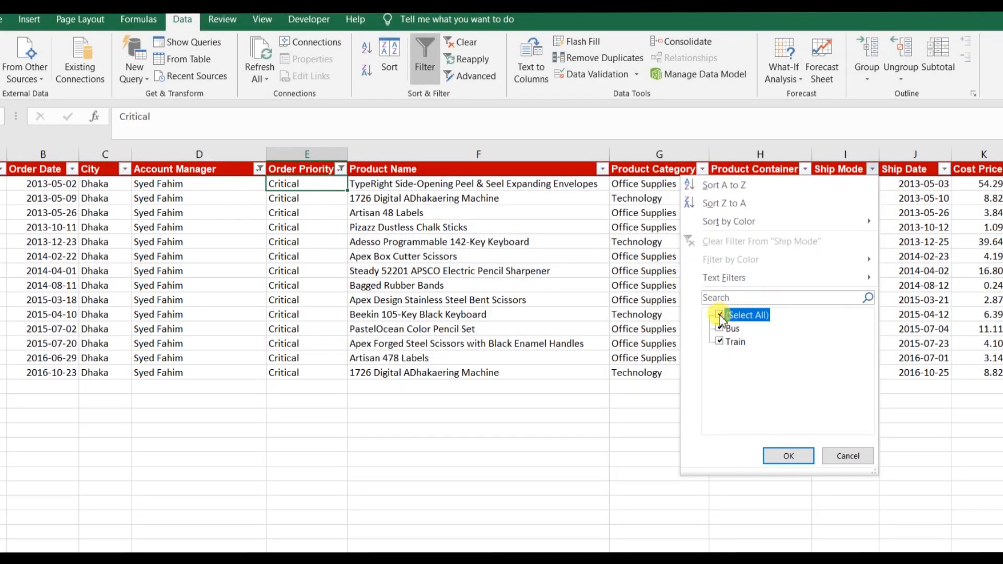
{"action": "left_click", "coordinate": [722, 344]}
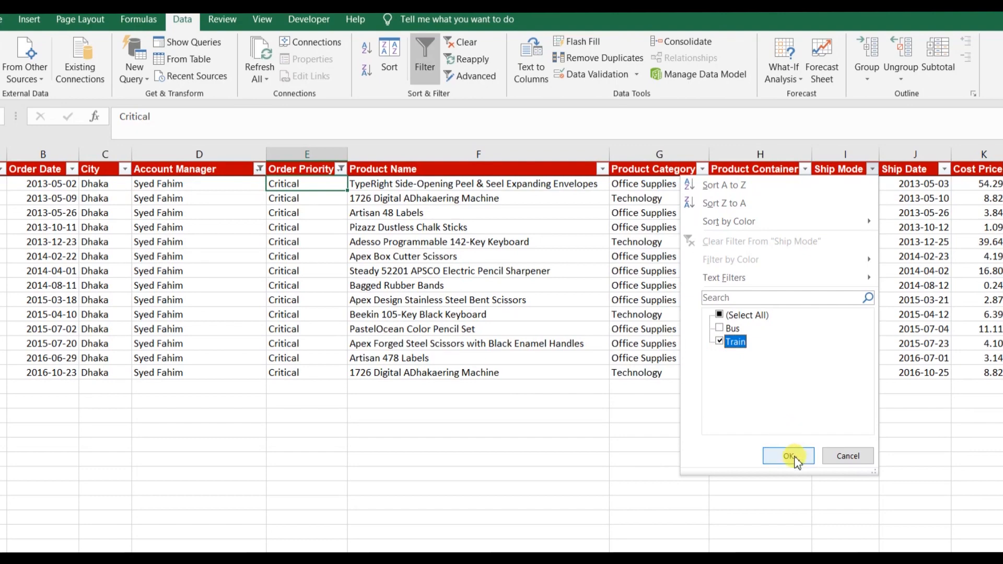
{"action": "left_click", "coordinate": [789, 456]}
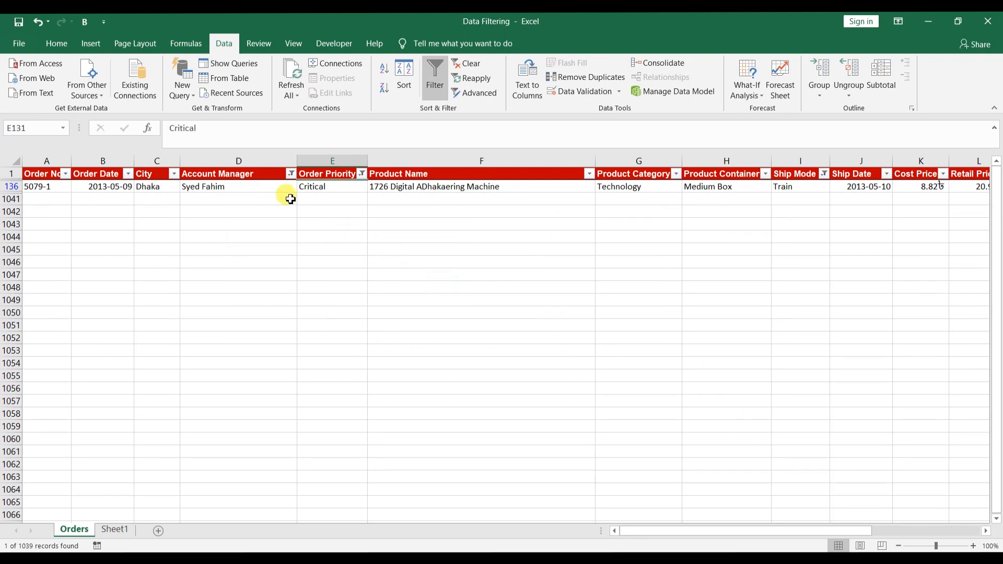
- Check the filtered record's account manager, order priority and ship mode, and undo the column filters
{"action": "left_click", "coordinate": [265, 188]}
{"action": "left_click", "coordinate": [316, 189]}
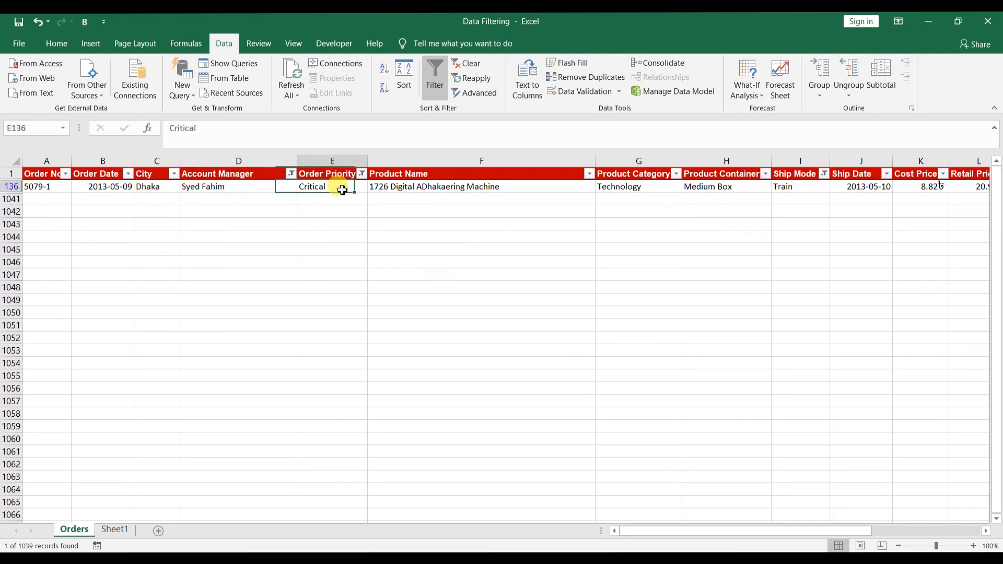
{"action": "left_click", "coordinate": [811, 187]}
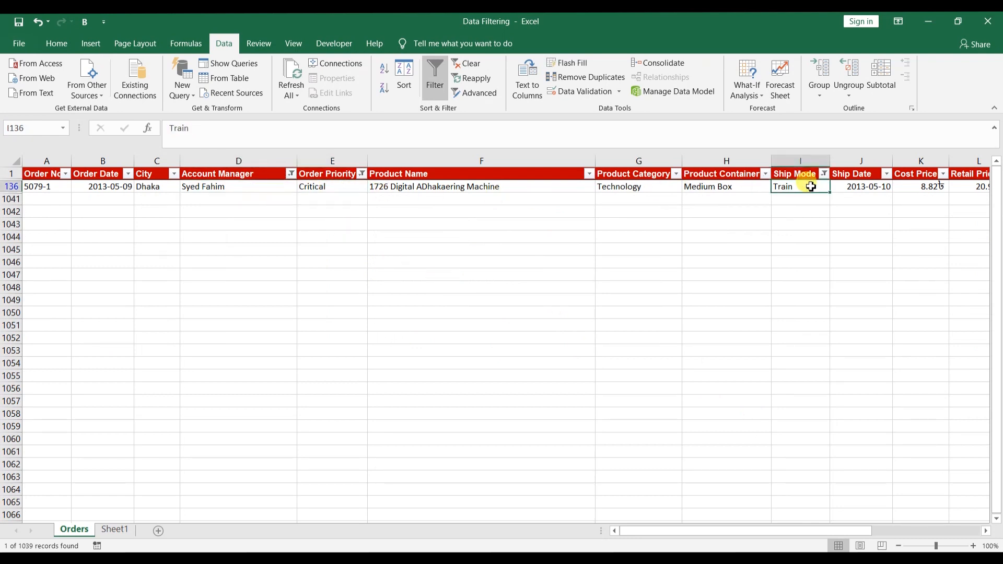
{"action": "key", "text": "ctrl+z"}
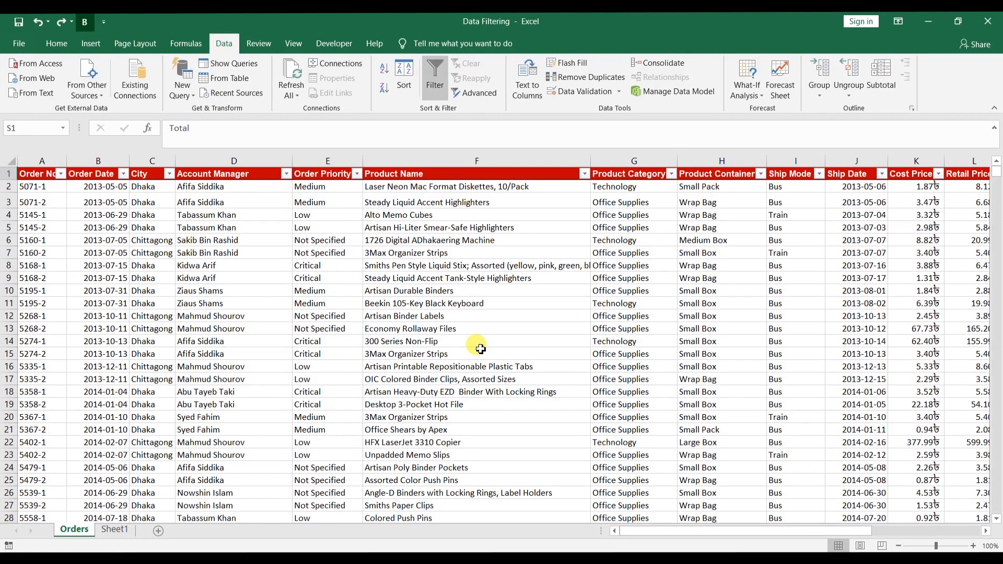
- Look through the first several entries of the Total column, from S2 down to S12
{"action": "scroll", "coordinate": [480, 349], "scroll_direction": "right", "scroll_amount": 6}
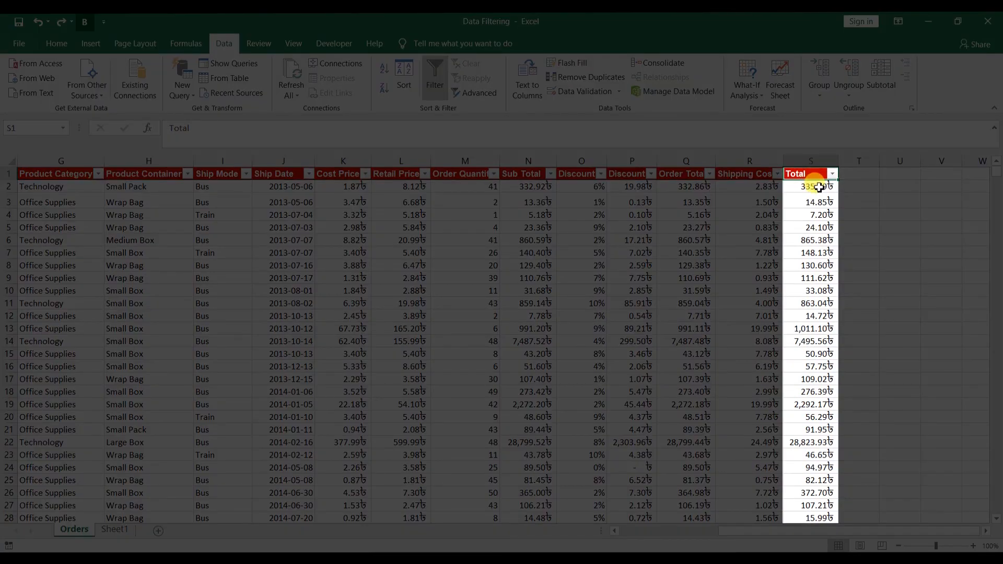
{"action": "left_click", "coordinate": [819, 187]}
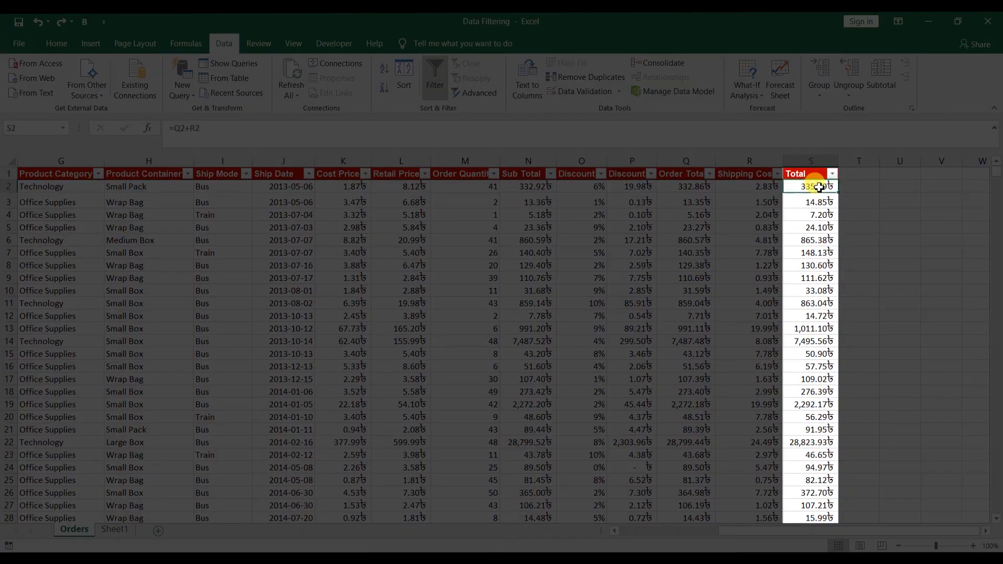
{"action": "key", "text": "Down"}
{"action": "key", "text": "Down"}
{"action": "key", "text": "Down"}
{"action": "key", "text": "Down"}
{"action": "key", "text": "Down"}
{"action": "key", "text": "Down"}
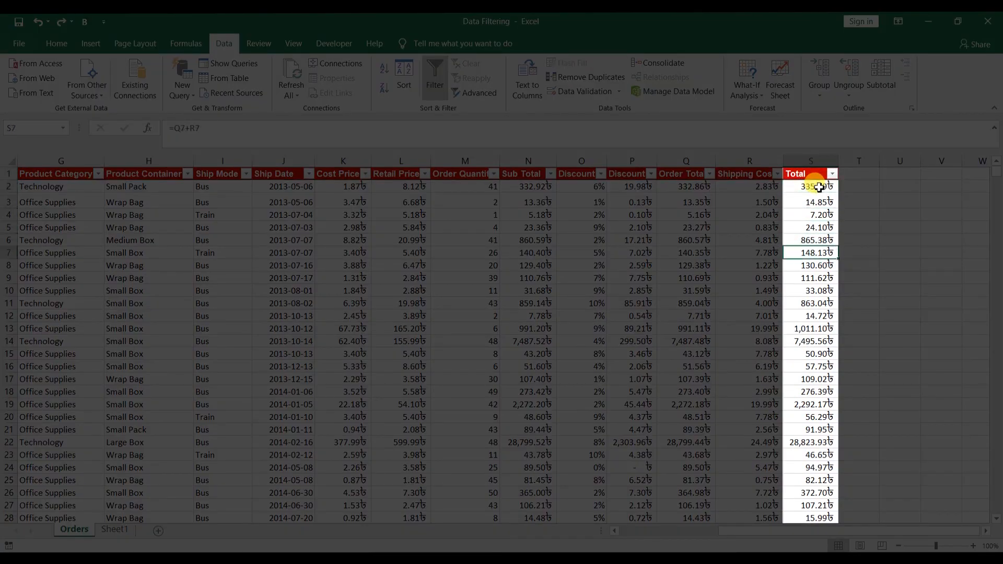
{"action": "key", "text": "Down"}
{"action": "key", "text": "Down"}
{"action": "key", "text": "Down"}
{"action": "key", "text": "Down"}
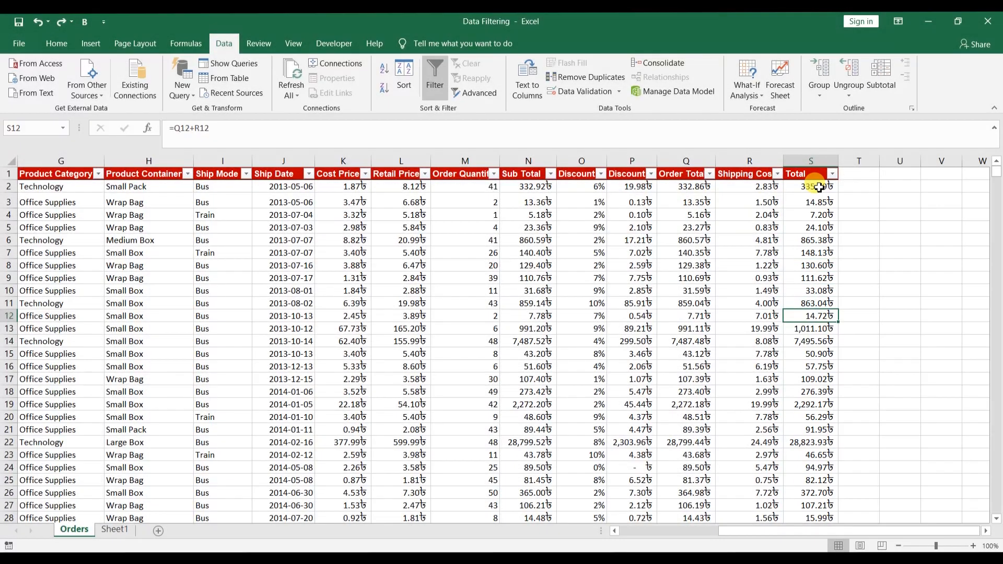
- Browse the Total column's filter values and apply a Top 10 number filter showing the top 5 items
{"action": "left_click", "coordinate": [832, 174]}
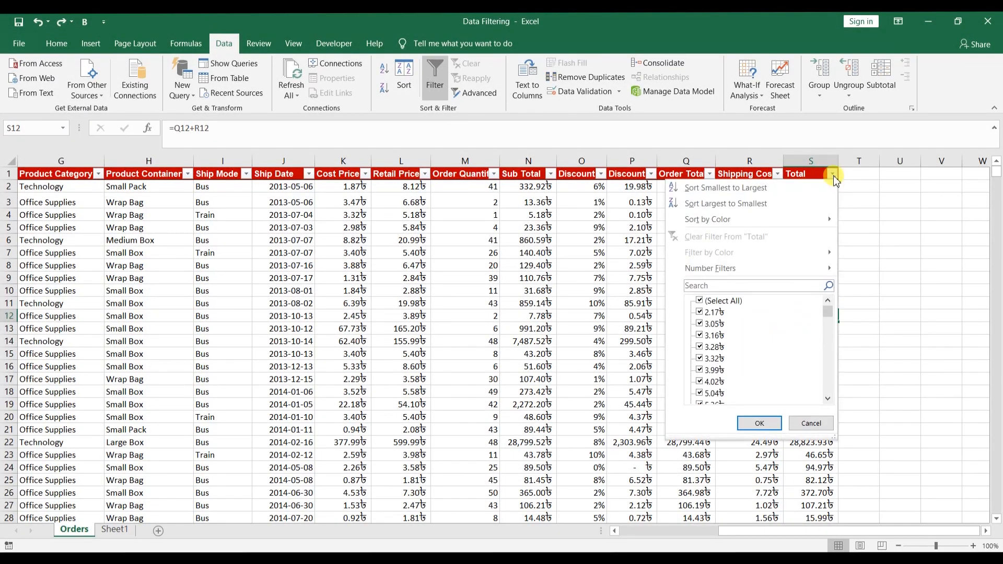
{"action": "scroll", "coordinate": [763, 345], "scroll_direction": "down", "scroll_amount": 10}
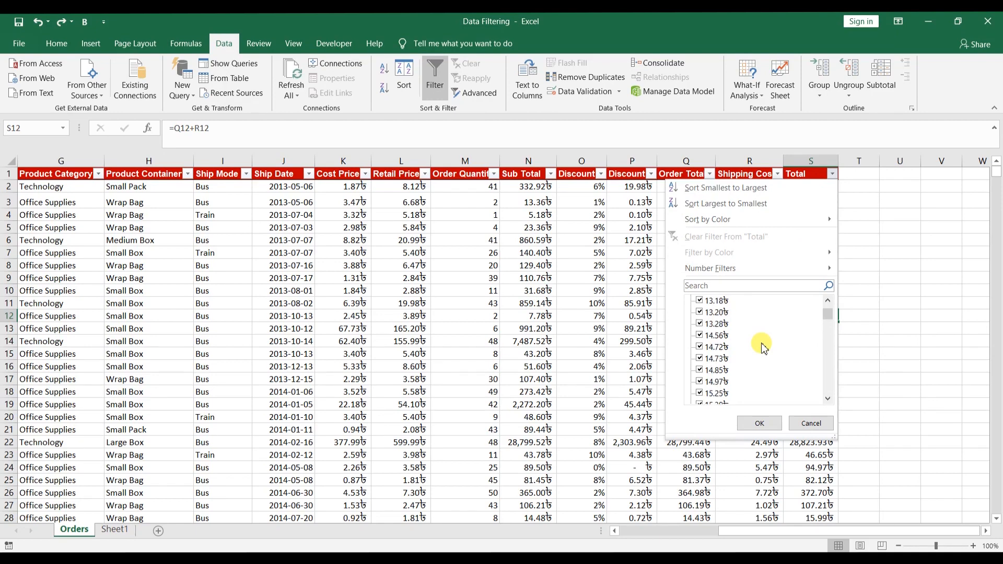
{"action": "scroll", "coordinate": [762, 347], "scroll_direction": "down", "scroll_amount": 10}
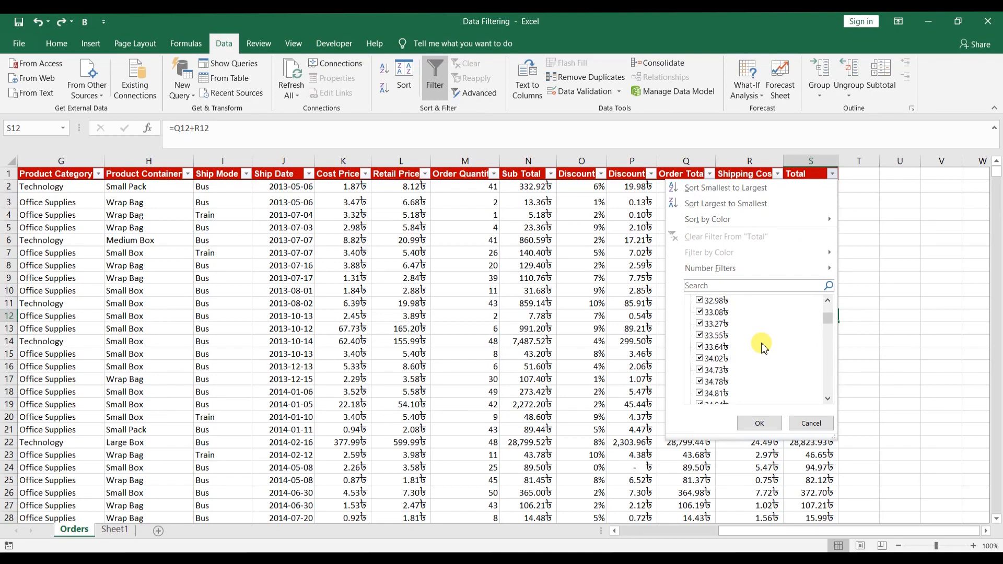
{"action": "scroll", "coordinate": [763, 347], "scroll_direction": "down", "scroll_amount": 10}
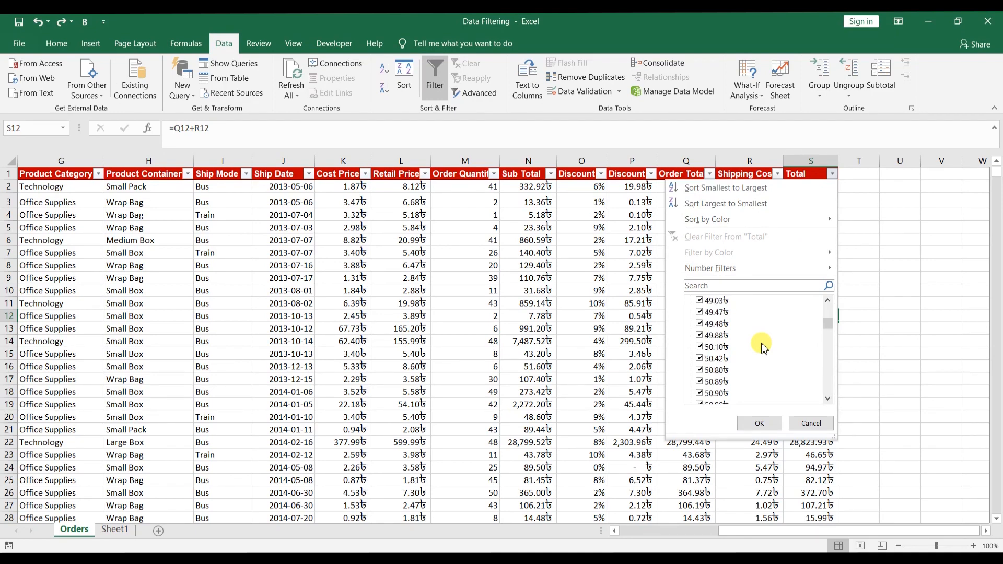
{"action": "scroll", "coordinate": [763, 348], "scroll_direction": "down", "scroll_amount": 8}
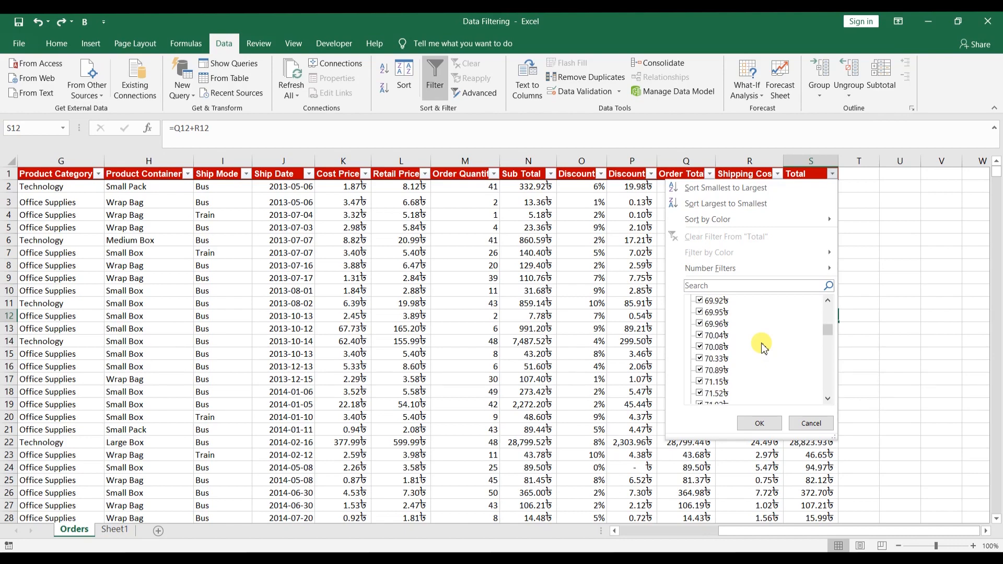
{"action": "mouse_move", "coordinate": [756, 269]}
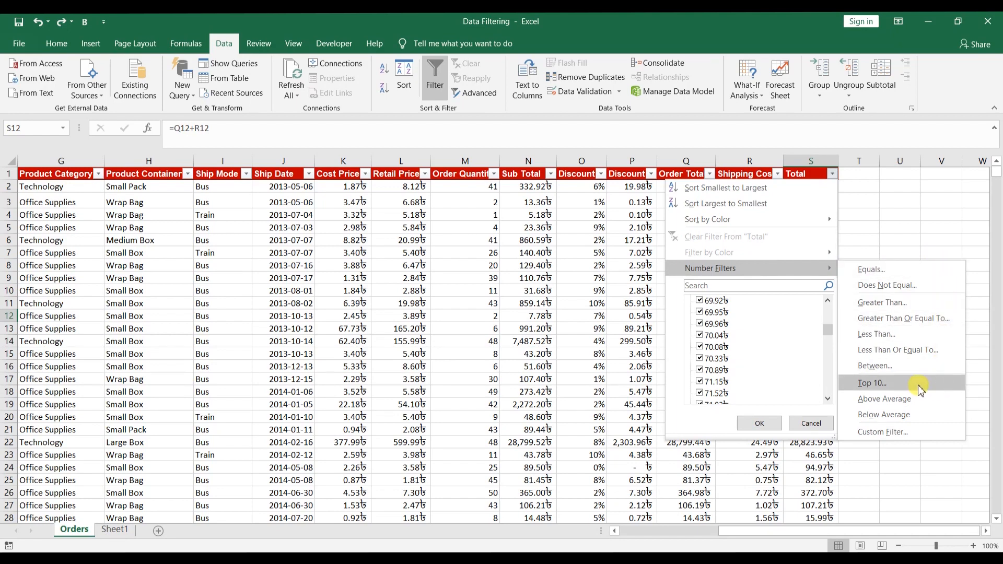
{"action": "left_click", "coordinate": [892, 385]}
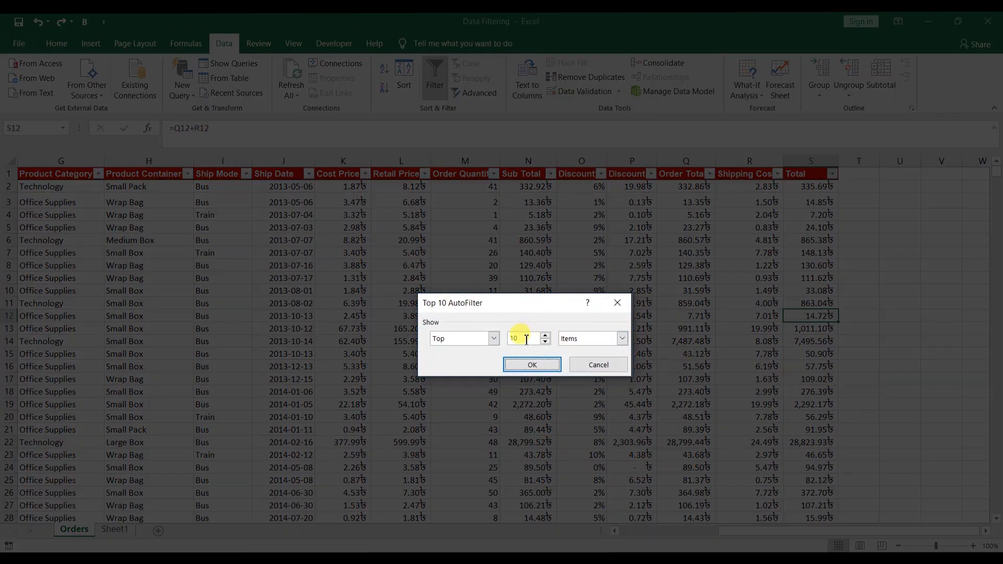
{"action": "double_click", "coordinate": [526, 340]}
{"action": "left_click", "coordinate": [532, 364]}
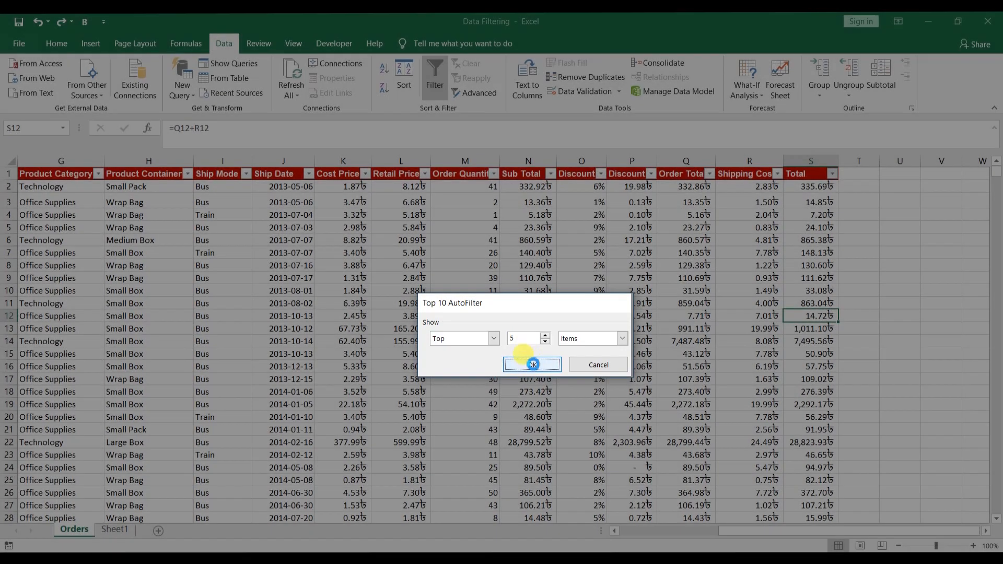
- Check the filtered Total entries one by one down to the last record
{"action": "key", "text": "Down"}
{"action": "key", "text": "Down"}
{"action": "key", "text": "Down"}
{"action": "key", "text": "Down"}
{"action": "key", "text": "Down"}
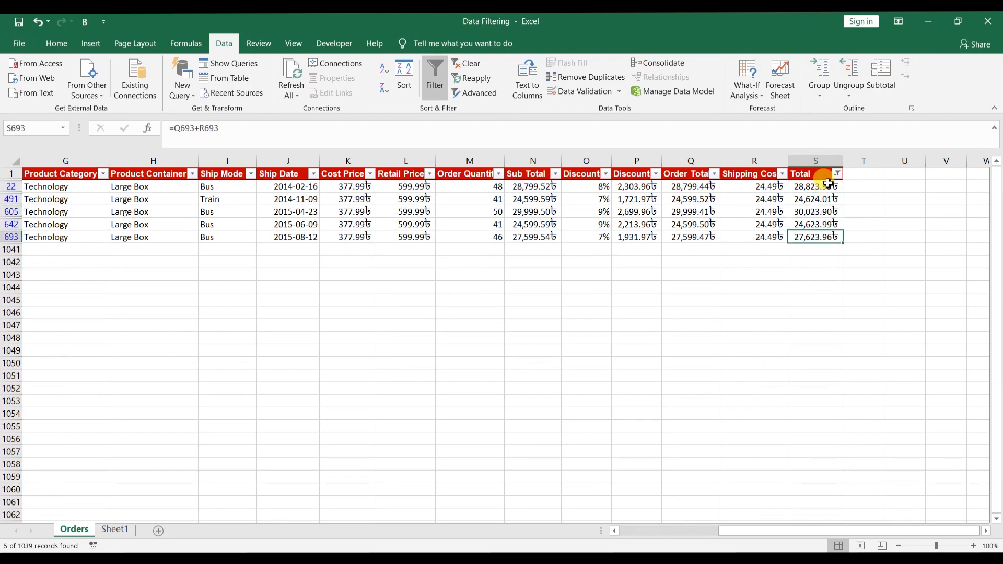
- Filter the Total column to values greater than 20000 and select all the filtered totals
{"action": "left_click", "coordinate": [837, 173]}
{"action": "mouse_move", "coordinate": [831, 268]}
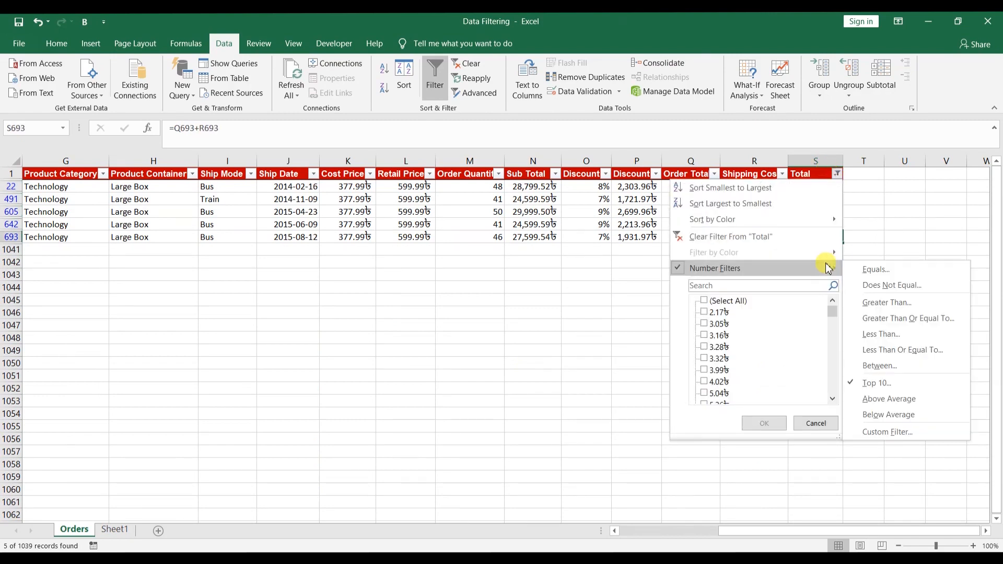
{"action": "left_click", "coordinate": [924, 305]}
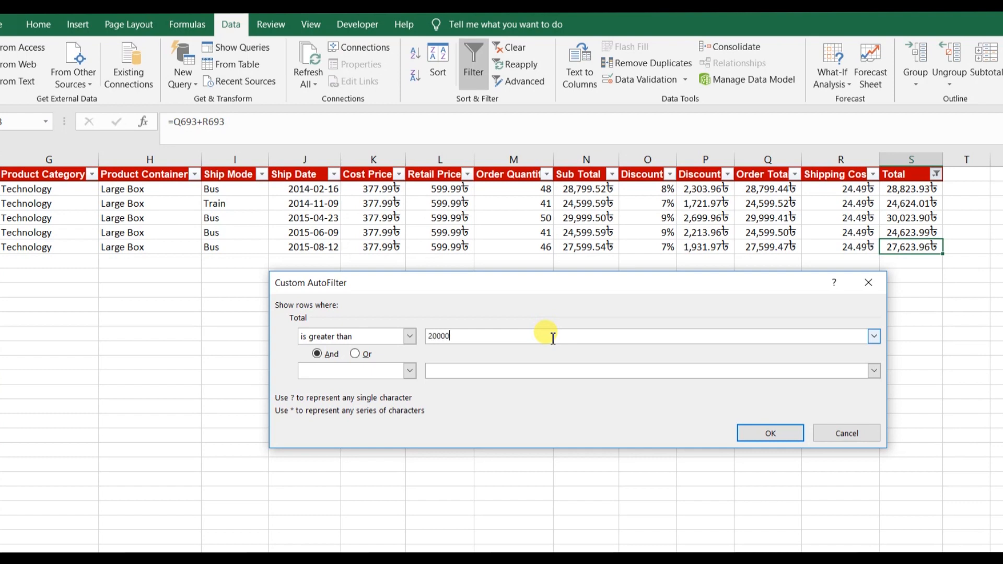
{"action": "left_click", "coordinate": [761, 433]}
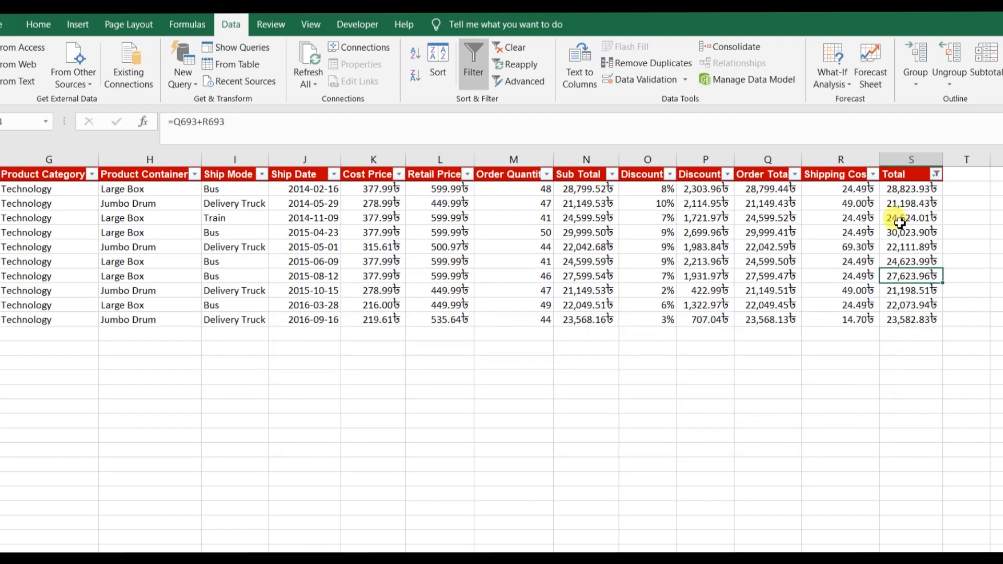
{"action": "left_click", "coordinate": [902, 192]}
{"action": "left_click_drag", "start_coordinate": [903, 191], "coordinate": [905, 321]}
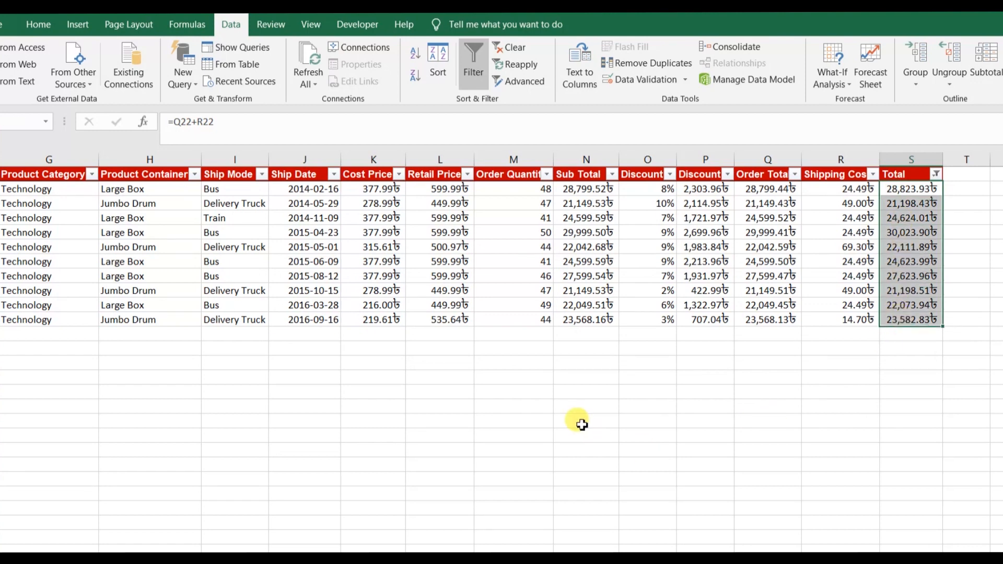